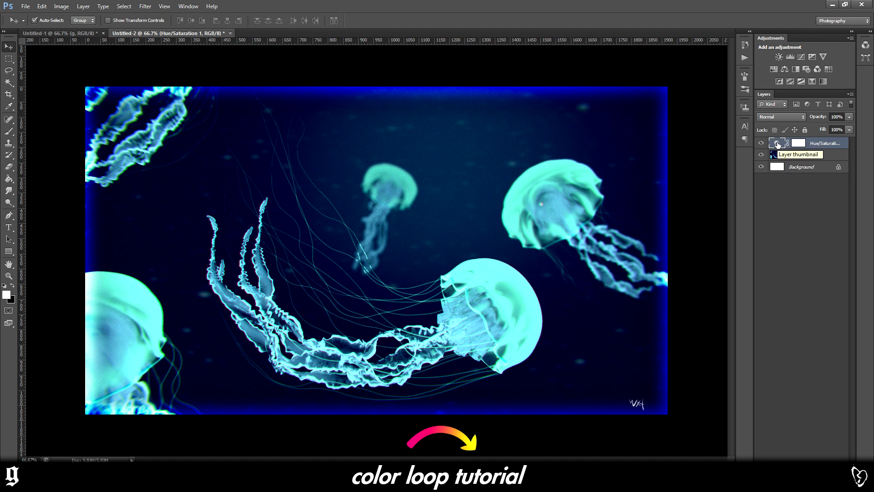
- In Photoshop, set the jellyfish layer's Hue to +180 so the jellyfish turn pink
{"action": "double_click", "coordinate": [777, 145]}
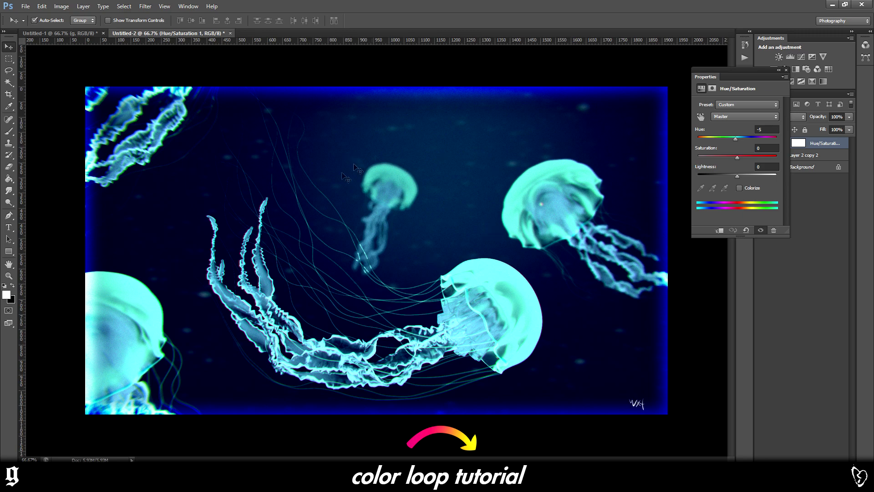
{"action": "left_click_drag", "start_coordinate": [734, 142], "coordinate": [779, 138]}
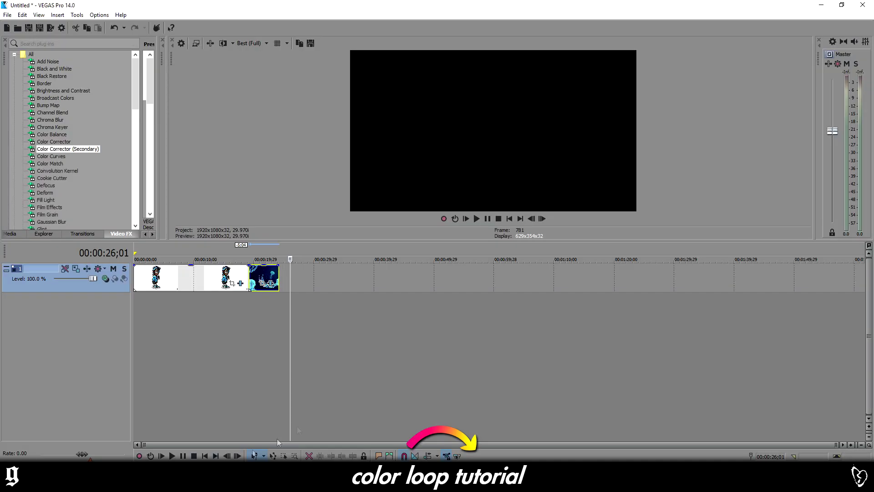
- Remove the jellyfish clip and the extra character events from the track
{"action": "left_click_drag", "start_coordinate": [271, 278], "coordinate": [402, 292]}
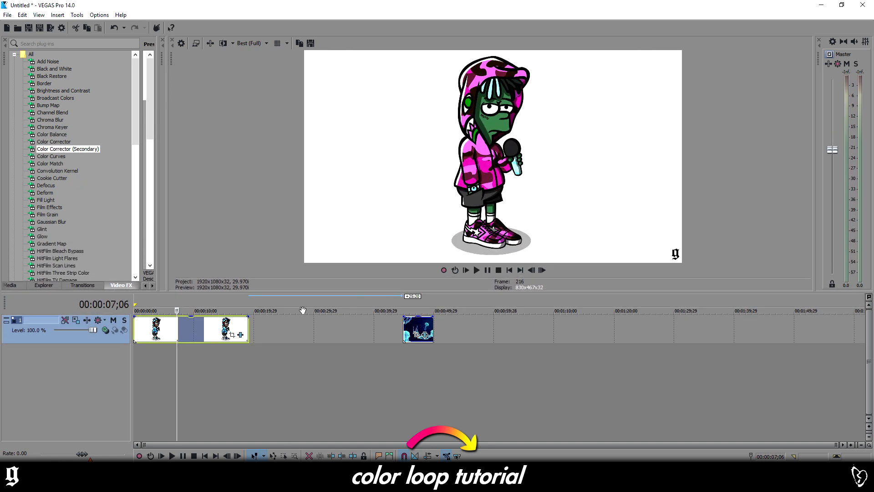
{"action": "key", "text": "space"}
{"action": "key", "text": "Delete"}
{"action": "double_click", "coordinate": [415, 335]}
{"action": "key", "text": "Delete"}
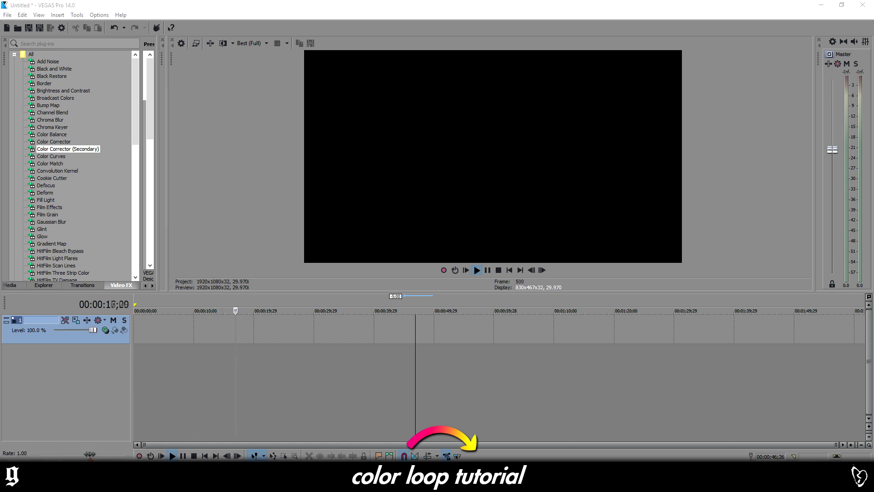
- Place the character PNG at the track start and extend it so the image loops
{"action": "left_click_drag", "start_coordinate": [128, 333], "coordinate": [188, 335]}
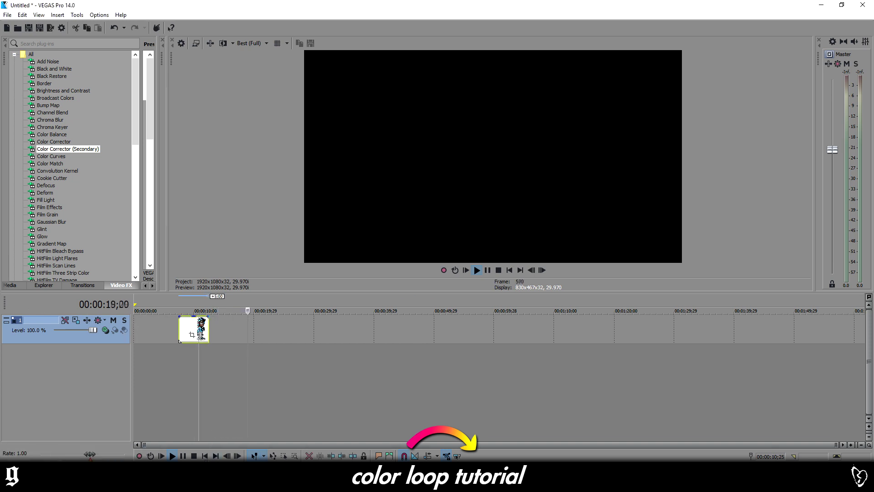
{"action": "key", "text": "space"}
{"action": "left_click_drag", "start_coordinate": [207, 324], "coordinate": [445, 328]}
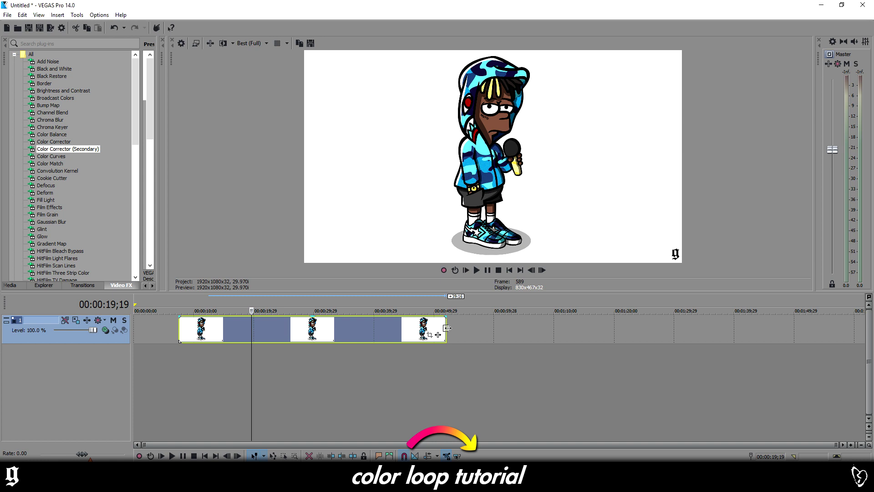
{"action": "left_click_drag", "start_coordinate": [445, 329], "coordinate": [139, 329]}
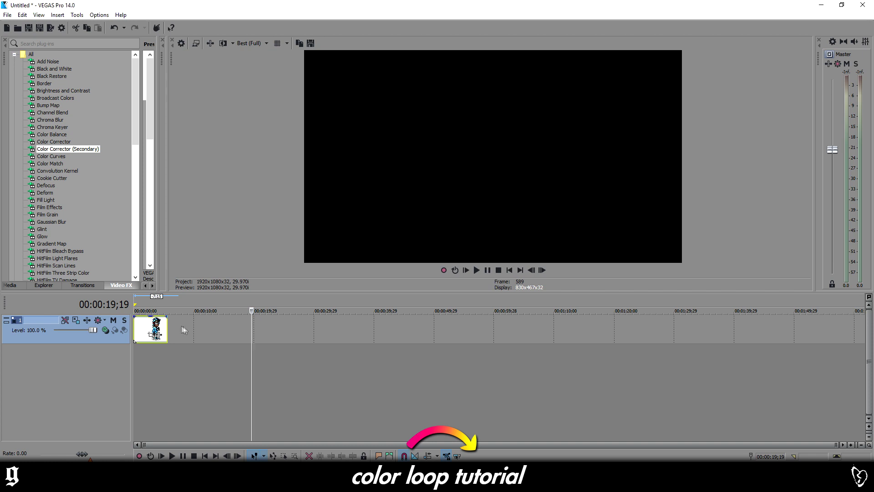
{"action": "scroll", "coordinate": [181, 330], "scroll_direction": "up", "scroll_amount": 2}
{"action": "left_click_drag", "start_coordinate": [181, 325], "coordinate": [203, 326]}
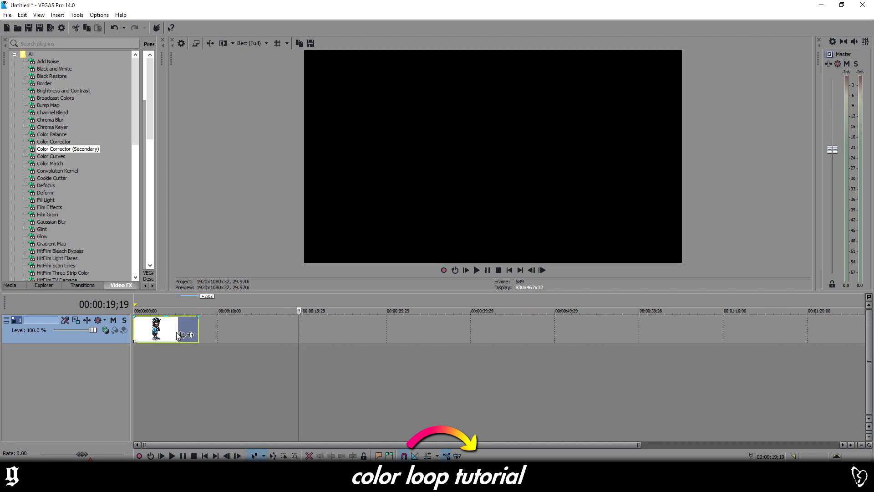
{"action": "scroll", "coordinate": [204, 326], "scroll_direction": "up", "scroll_amount": 1}
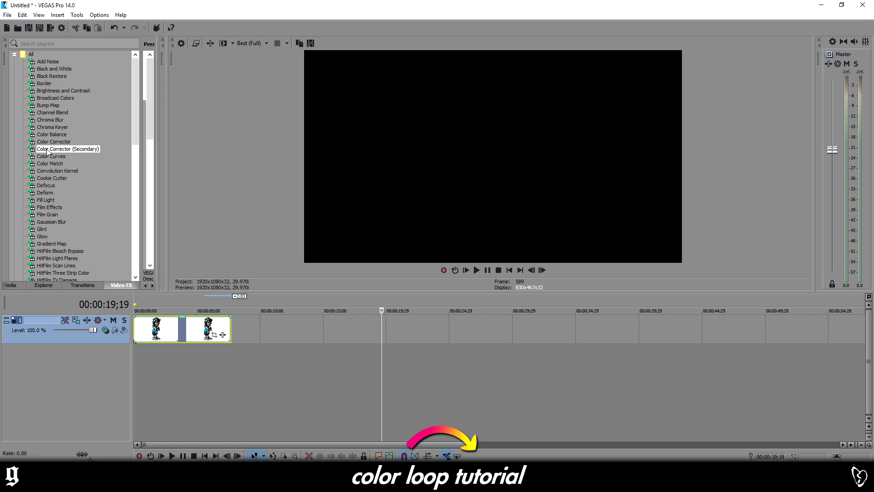
{"action": "left_click_drag", "start_coordinate": [47, 151], "coordinate": [68, 148]}
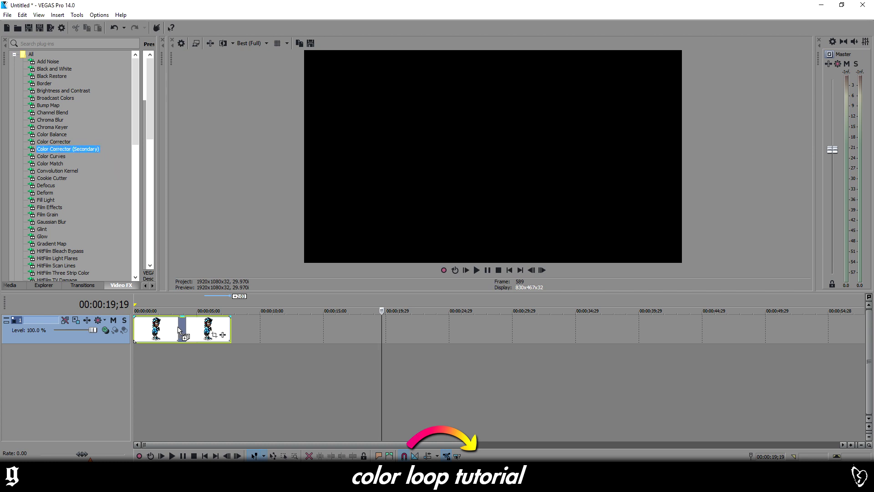
- Add Color Corrector (Secondary) to the character clip and enable keyframe animation for Rotate hue at 0.000
{"action": "left_click_drag", "start_coordinate": [179, 330], "coordinate": [179, 331]}
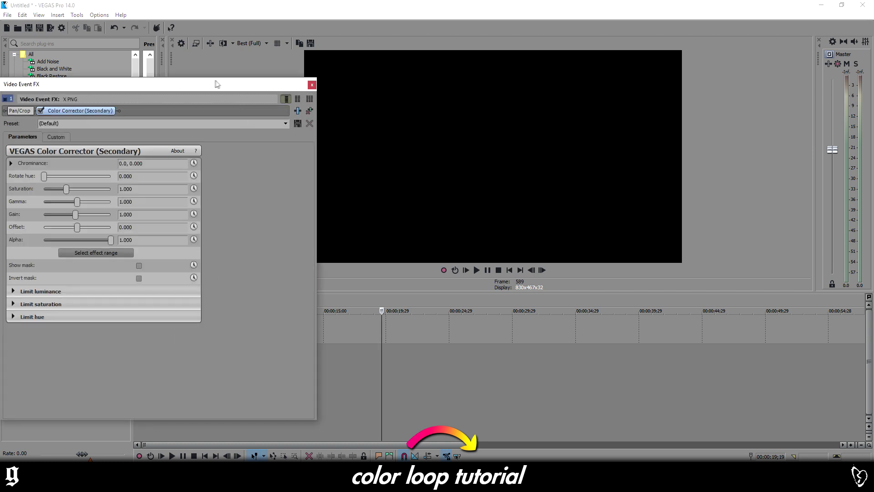
{"action": "left_click_drag", "start_coordinate": [217, 84], "coordinate": [565, 115]}
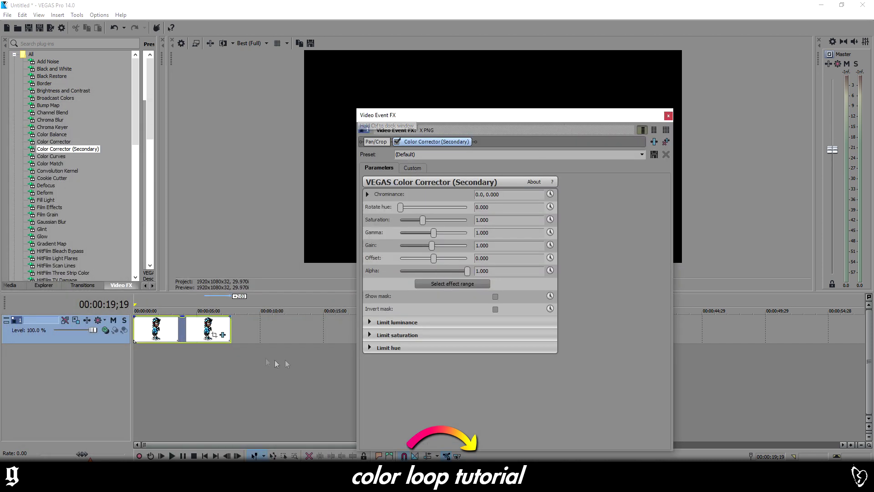
{"action": "left_click", "coordinate": [166, 329]}
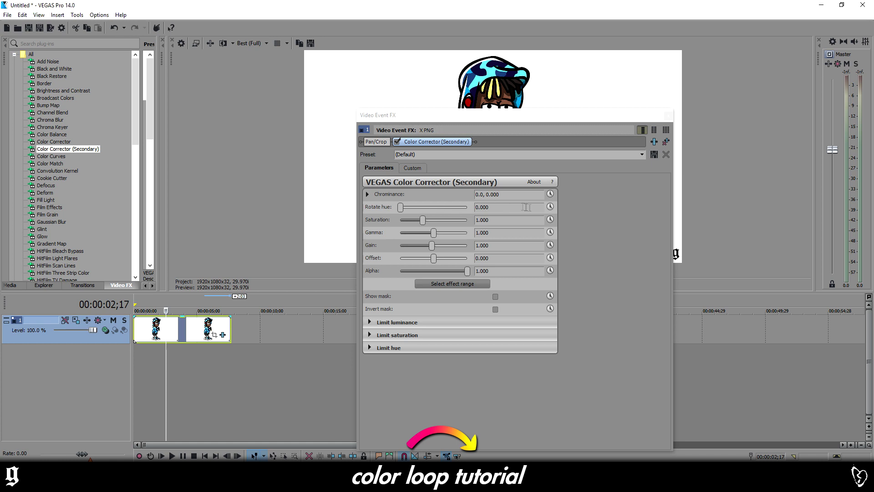
{"action": "left_click", "coordinate": [549, 207]}
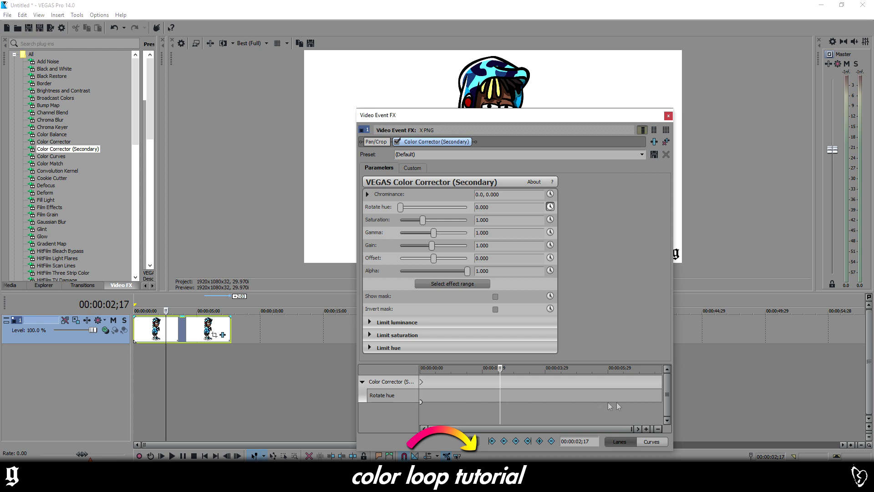
- Keyframe Rotate hue from 0 to 360, moving the 360 keyframe from 00:00:03;23 to 00:00:07;05
{"action": "left_click_drag", "start_coordinate": [522, 385], "coordinate": [546, 385]}
{"action": "double_click", "coordinate": [537, 401]}
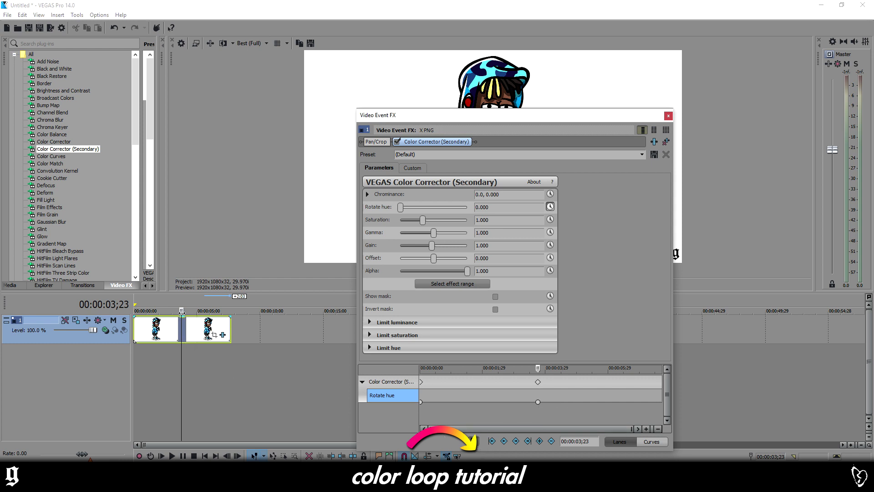
{"action": "left_click", "coordinate": [482, 401]}
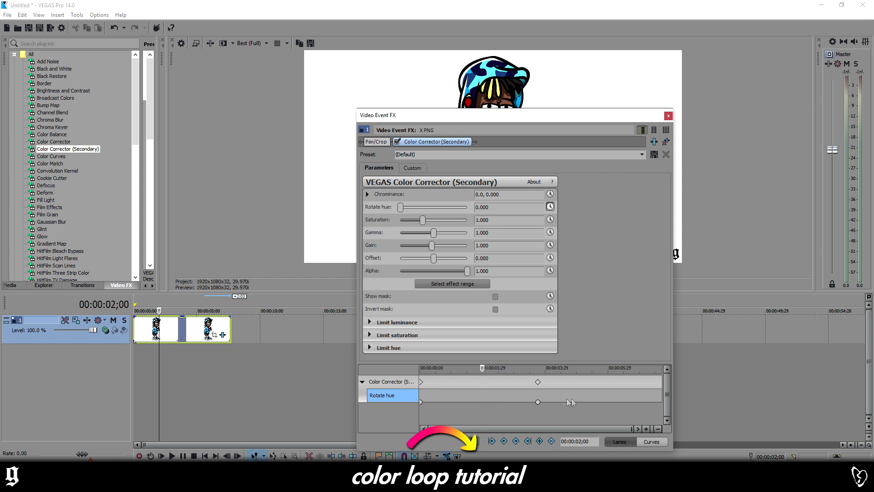
{"action": "key", "text": "space"}
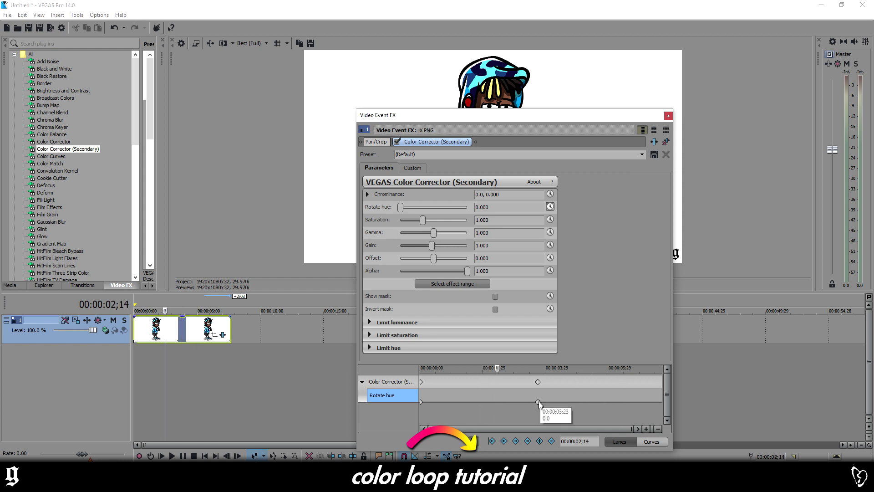
{"action": "left_click", "coordinate": [537, 402]}
{"action": "left_click", "coordinate": [538, 382]}
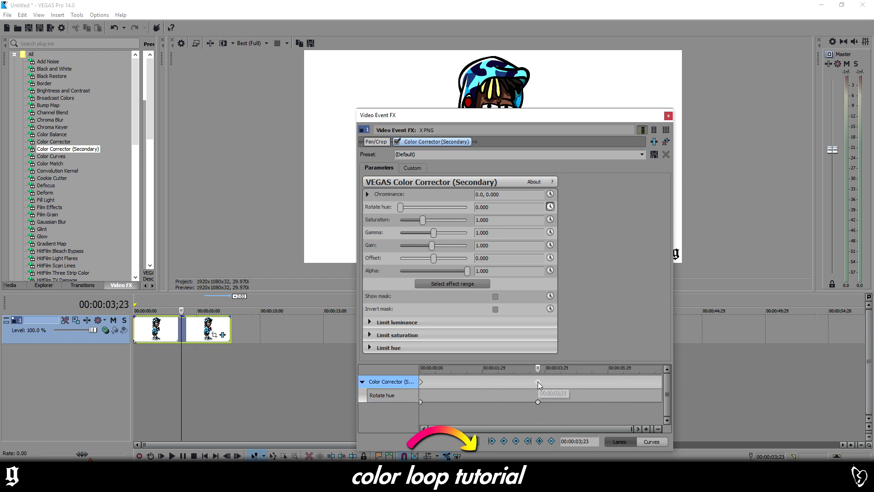
{"action": "left_click_drag", "start_coordinate": [400, 207], "coordinate": [470, 213]}
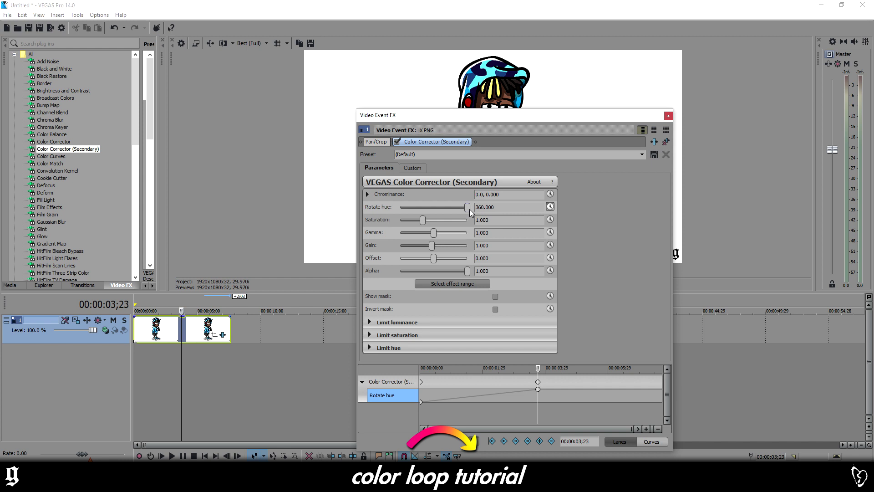
{"action": "left_click_drag", "start_coordinate": [540, 392], "coordinate": [660, 392]}
{"action": "left_click_drag", "start_coordinate": [471, 120], "coordinate": [659, 297]}
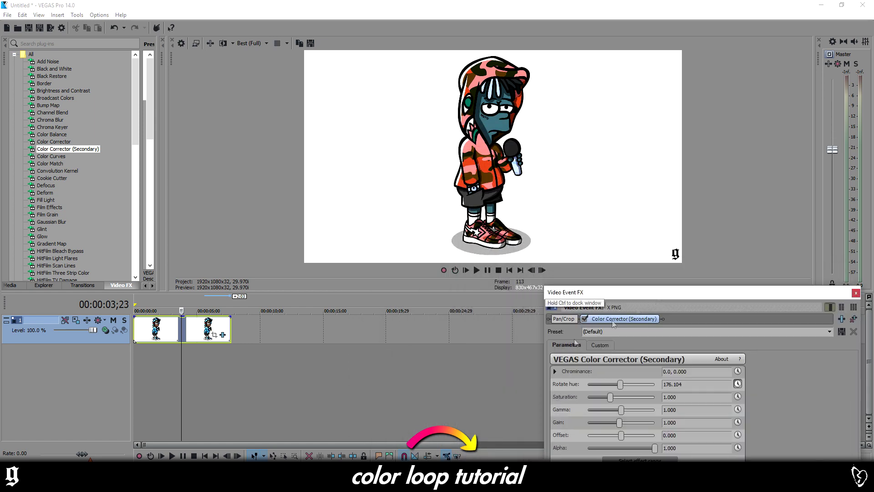
- Preview the hue ramp, then lengthen the character clip so the image loops
{"action": "key", "text": "space"}
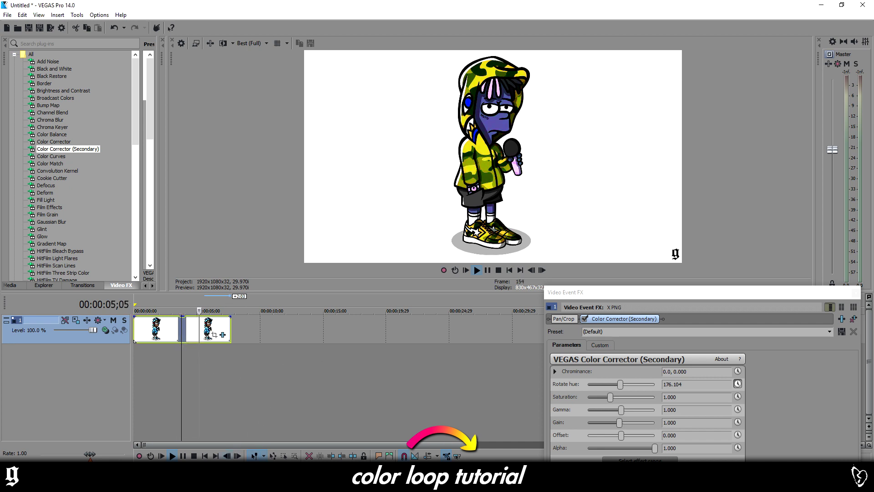
{"action": "left_click", "coordinate": [183, 456]}
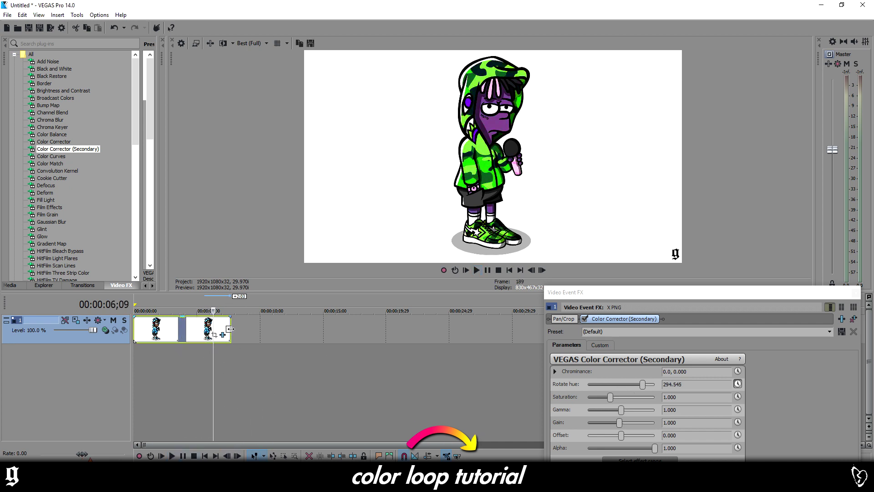
{"action": "left_click_drag", "start_coordinate": [230, 335], "coordinate": [414, 335]}
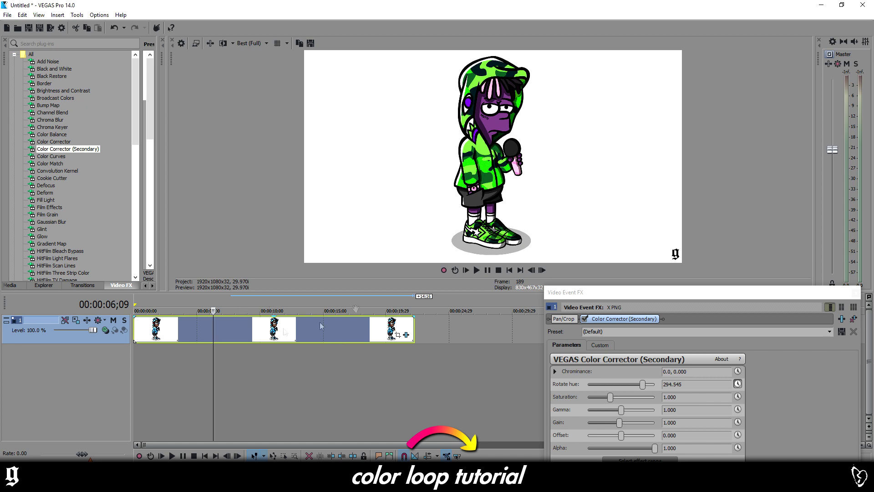
- Add Rotate hue keyframes of 0 at 00:00:13;12 and 360 at the clip's end
{"action": "left_click_drag", "start_coordinate": [627, 293], "coordinate": [554, 91]}
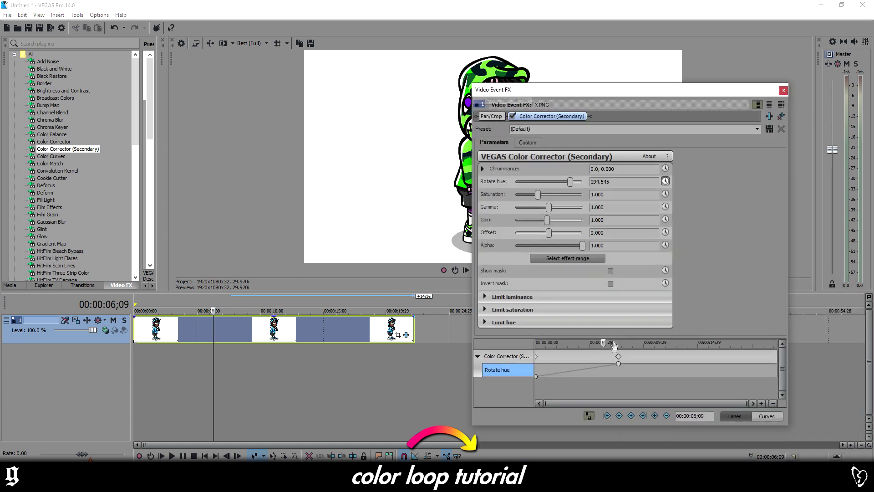
{"action": "mouse_move", "coordinate": [619, 364]}
{"action": "double_click", "coordinate": [681, 371]}
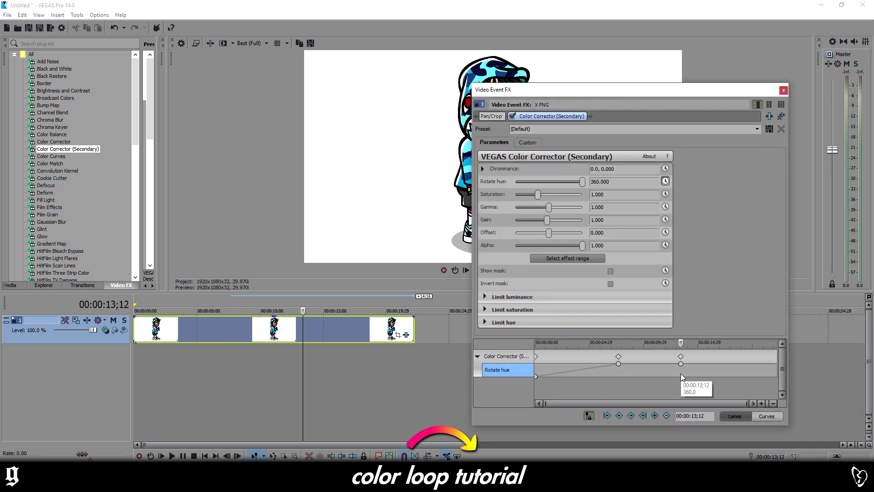
{"action": "left_click_drag", "start_coordinate": [582, 182], "coordinate": [507, 190]}
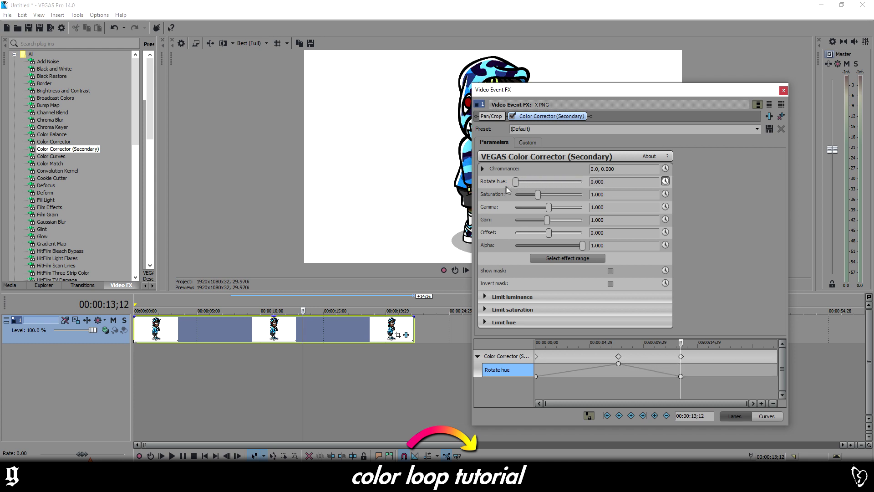
{"action": "double_click", "coordinate": [721, 374]}
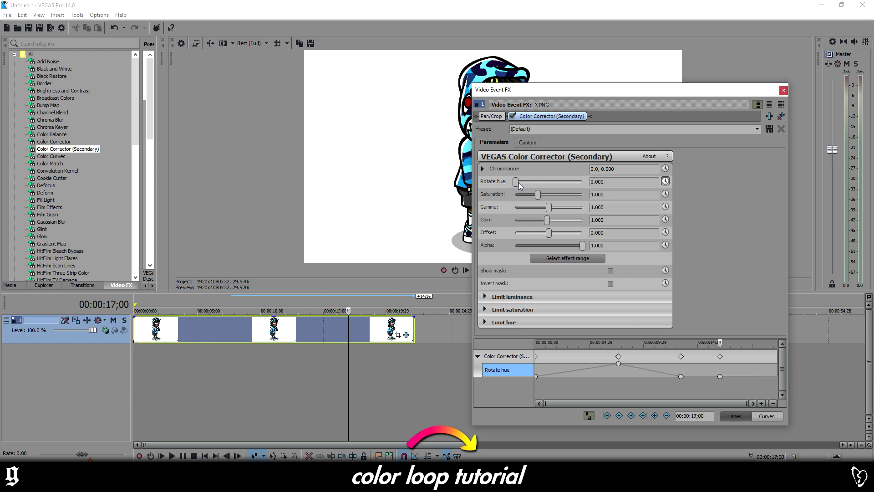
{"action": "left_click_drag", "start_coordinate": [720, 376], "coordinate": [776, 364]}
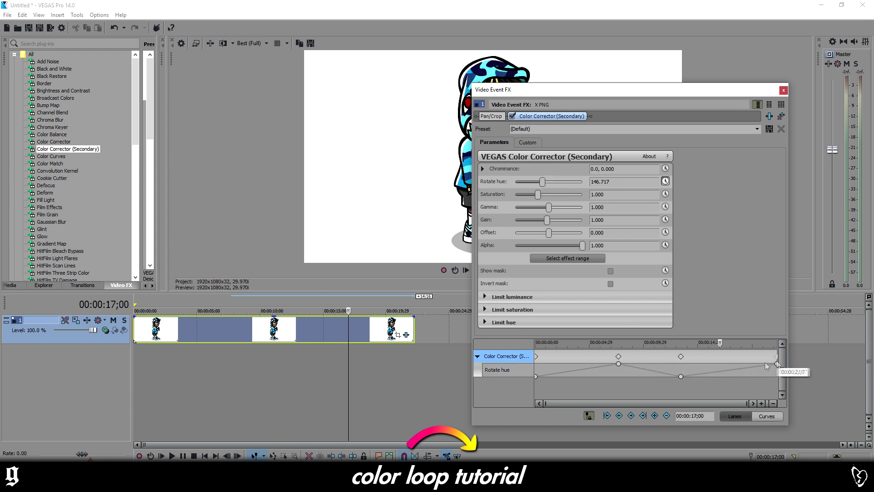
{"action": "left_click_drag", "start_coordinate": [680, 376], "coordinate": [702, 376]}
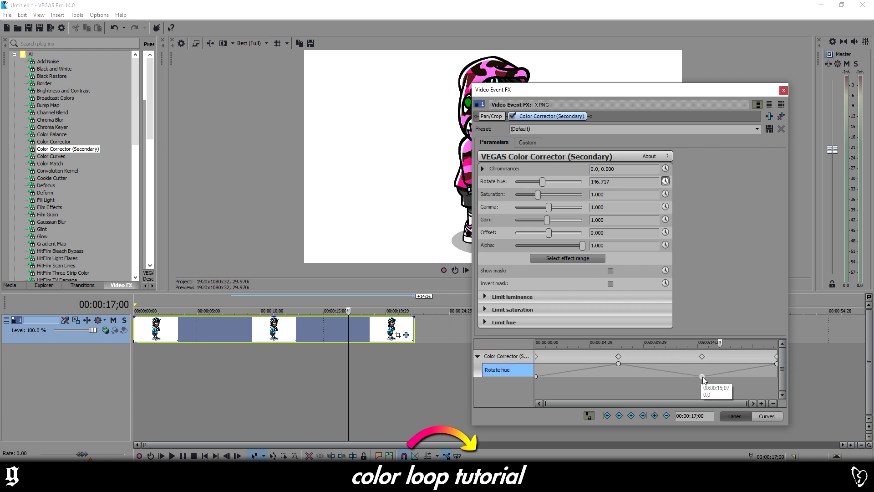
{"action": "left_click", "coordinate": [783, 90]}
{"action": "left_click", "coordinate": [161, 456]}
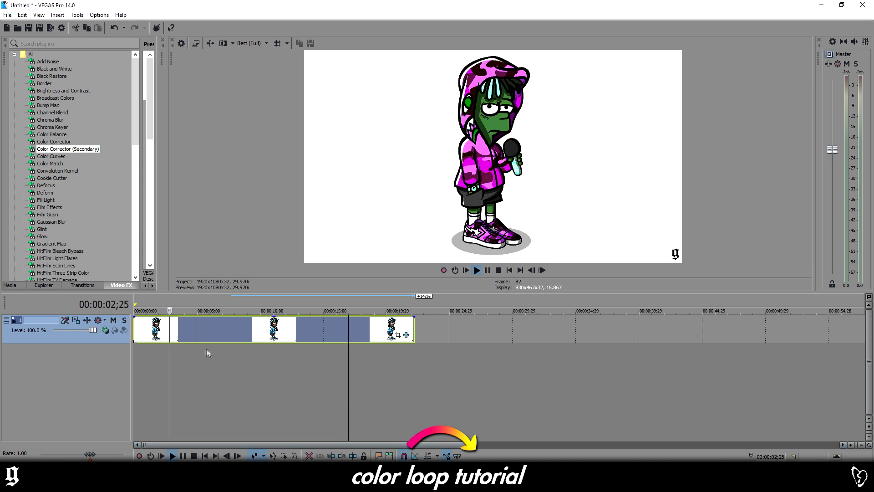
- Drag the 0.000 Rotate hue keyframe leftward in the Video Event FX keyframe lane
{"action": "left_click", "coordinate": [397, 336]}
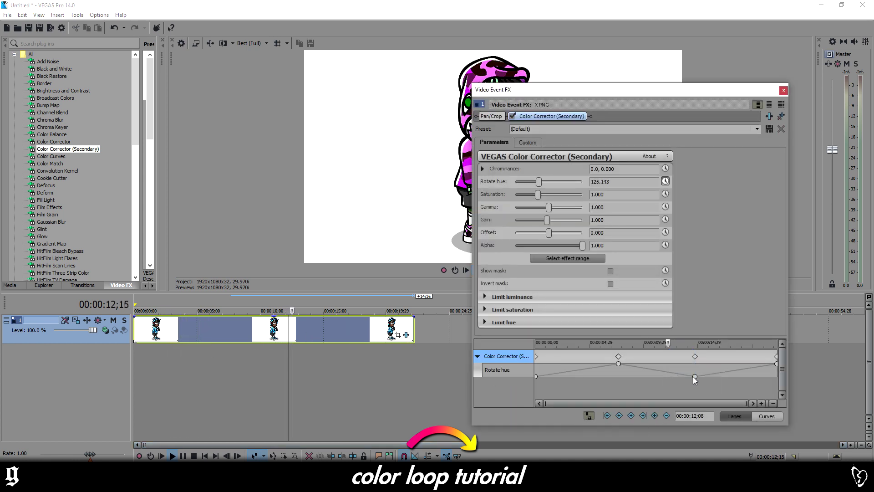
{"action": "left_click_drag", "start_coordinate": [695, 376], "coordinate": [628, 376]}
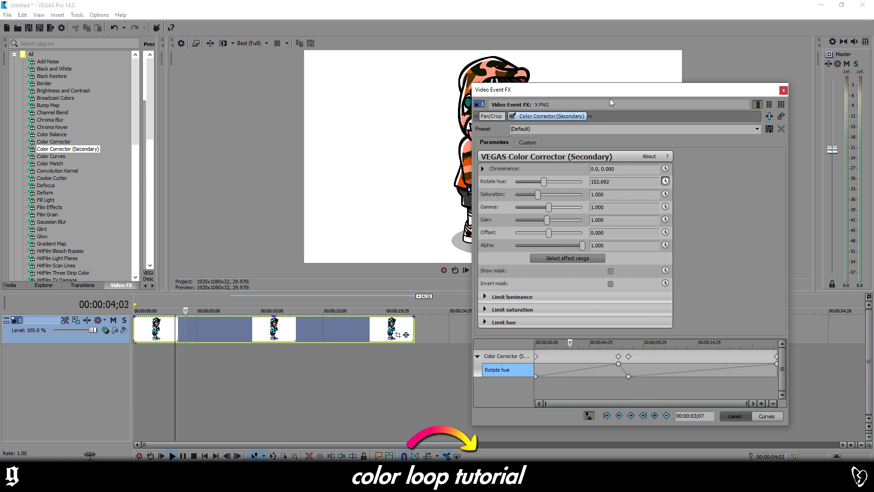
{"action": "left_click_drag", "start_coordinate": [608, 90], "coordinate": [719, 249]}
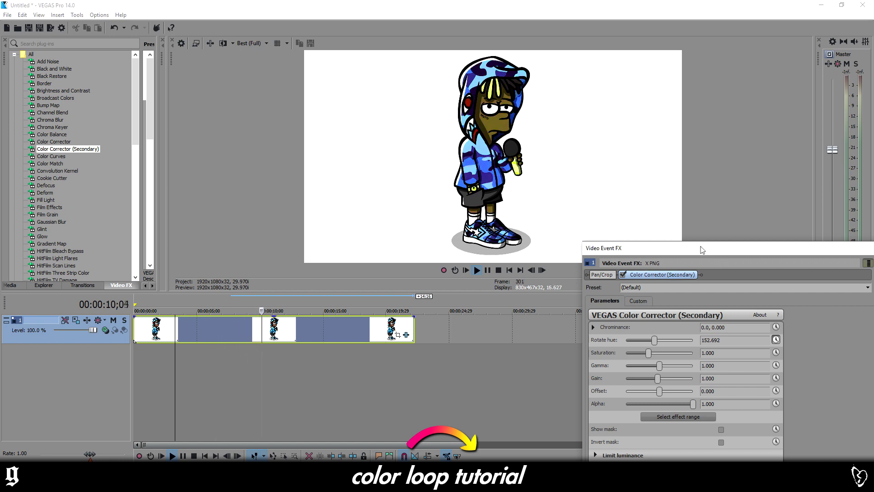
{"action": "left_click_drag", "start_coordinate": [702, 250], "coordinate": [594, 107]}
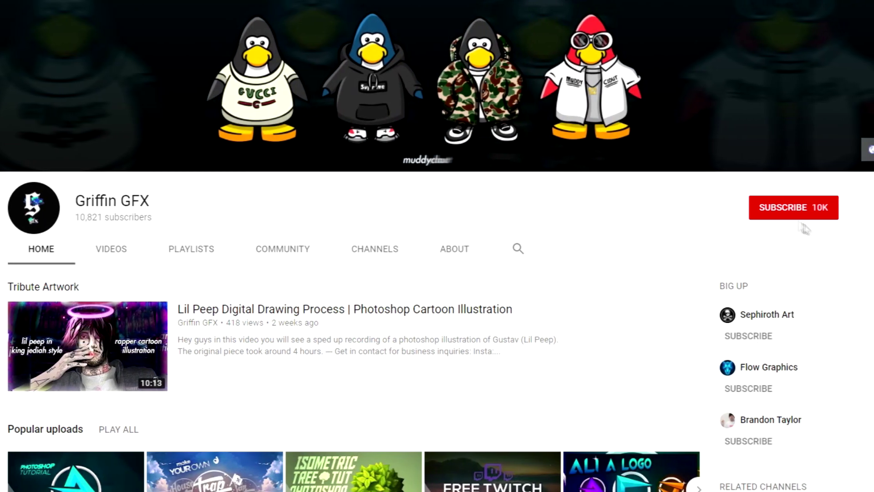
- Close the Video Event FX window and stop playback after previewing the looping hue
{"action": "left_click", "coordinate": [778, 212]}
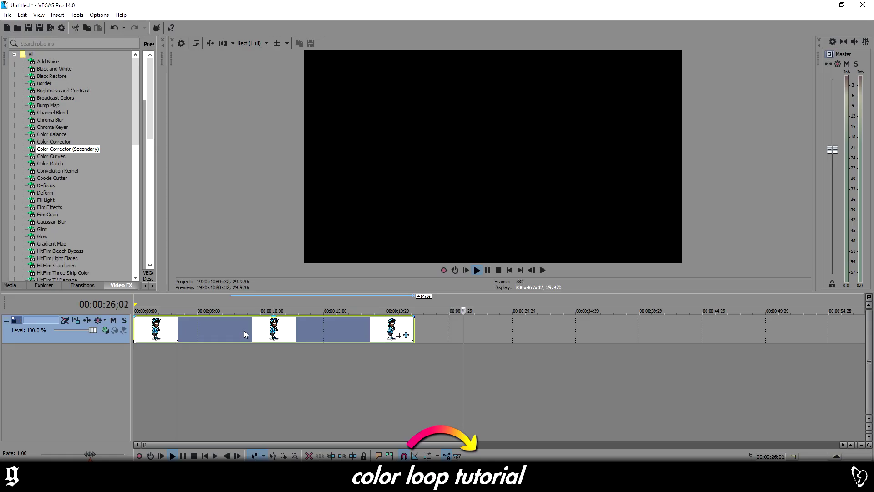
{"action": "key", "text": "space"}
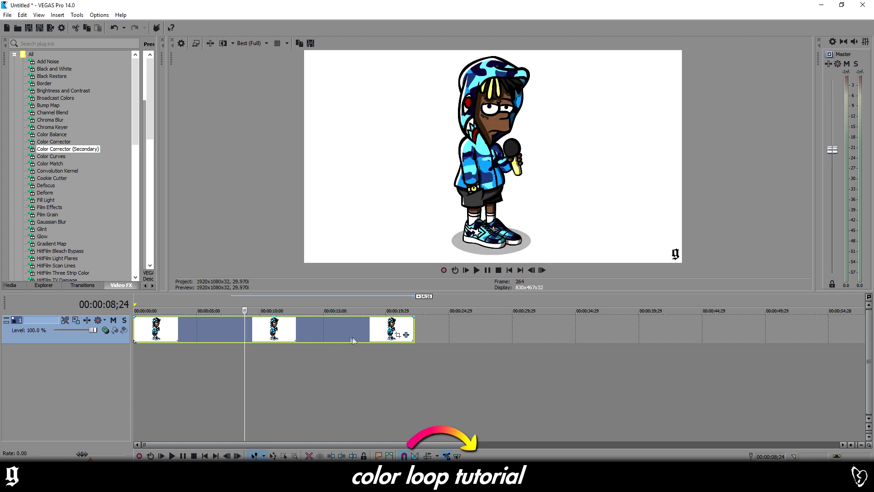